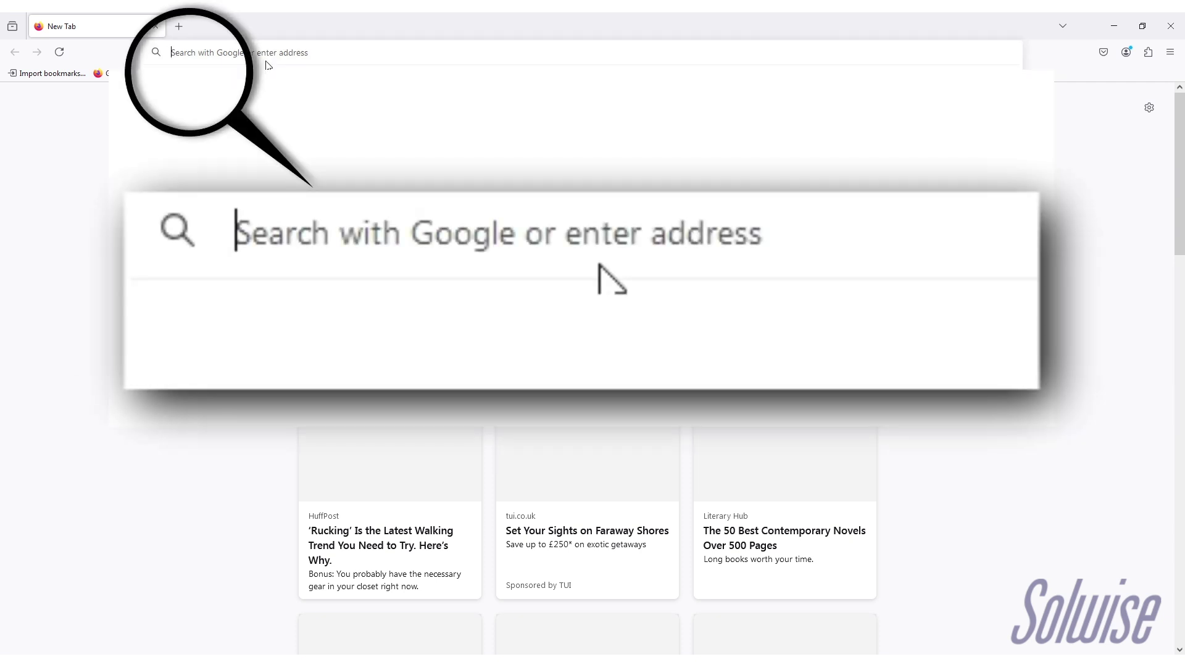
# - Load the router's login page at 192.168.1.1 in Firefox
pyautogui.write('192.1')
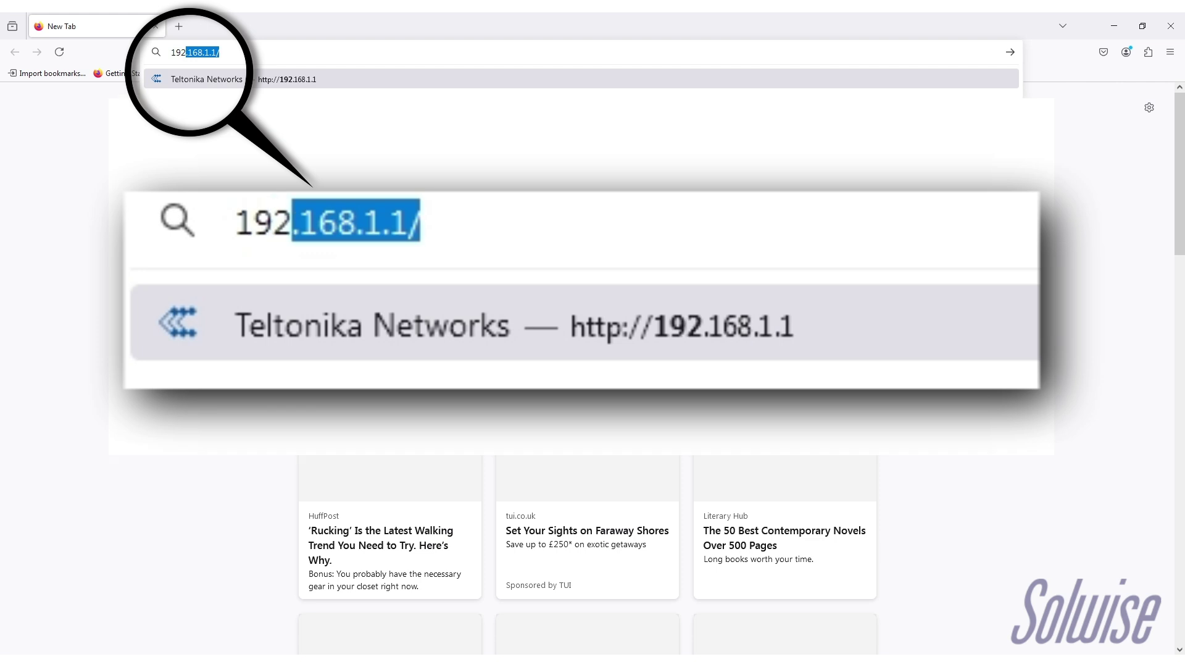
pyautogui.write('68')
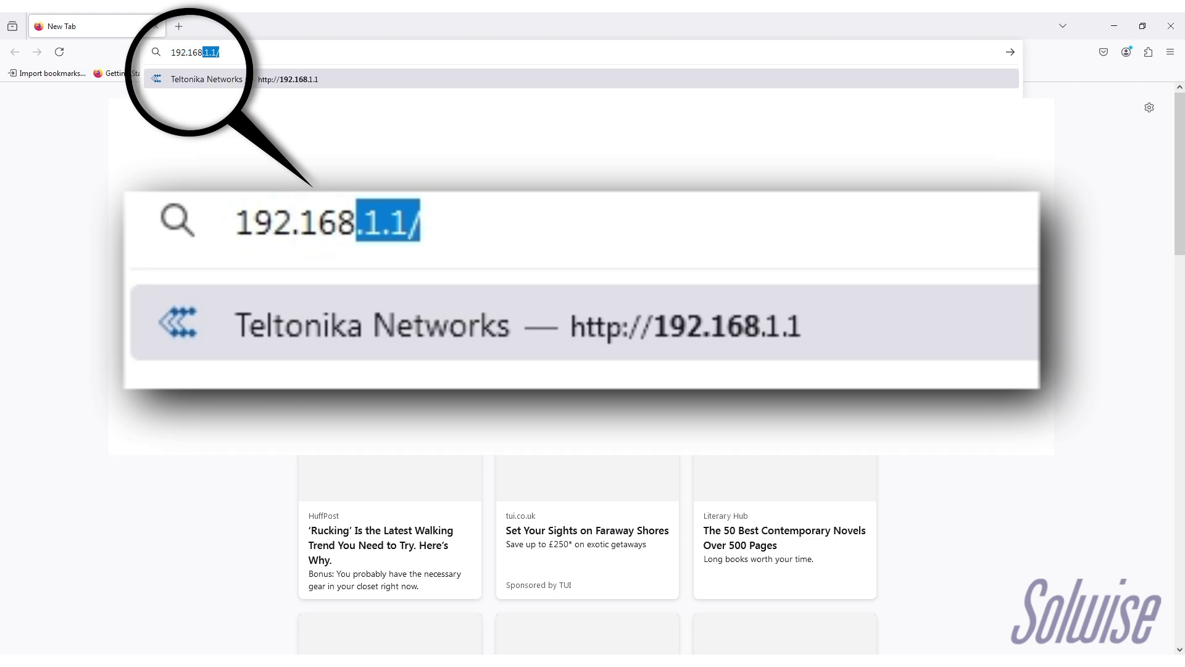
pyautogui.write('.1.1')
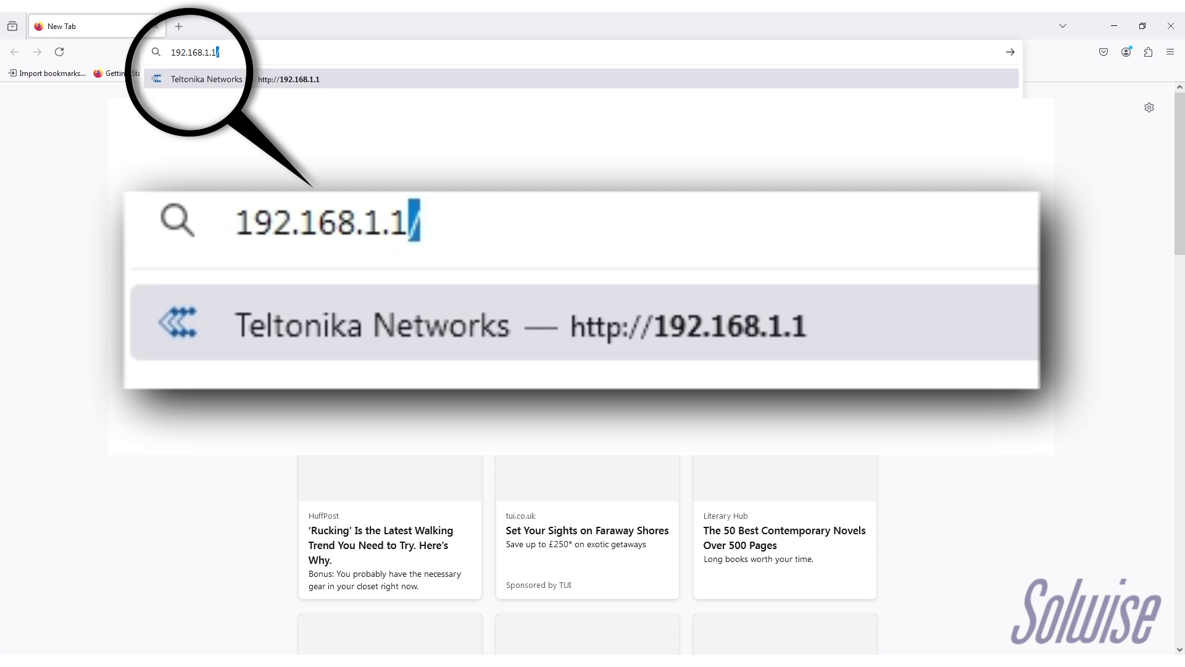
pyautogui.press('Return')
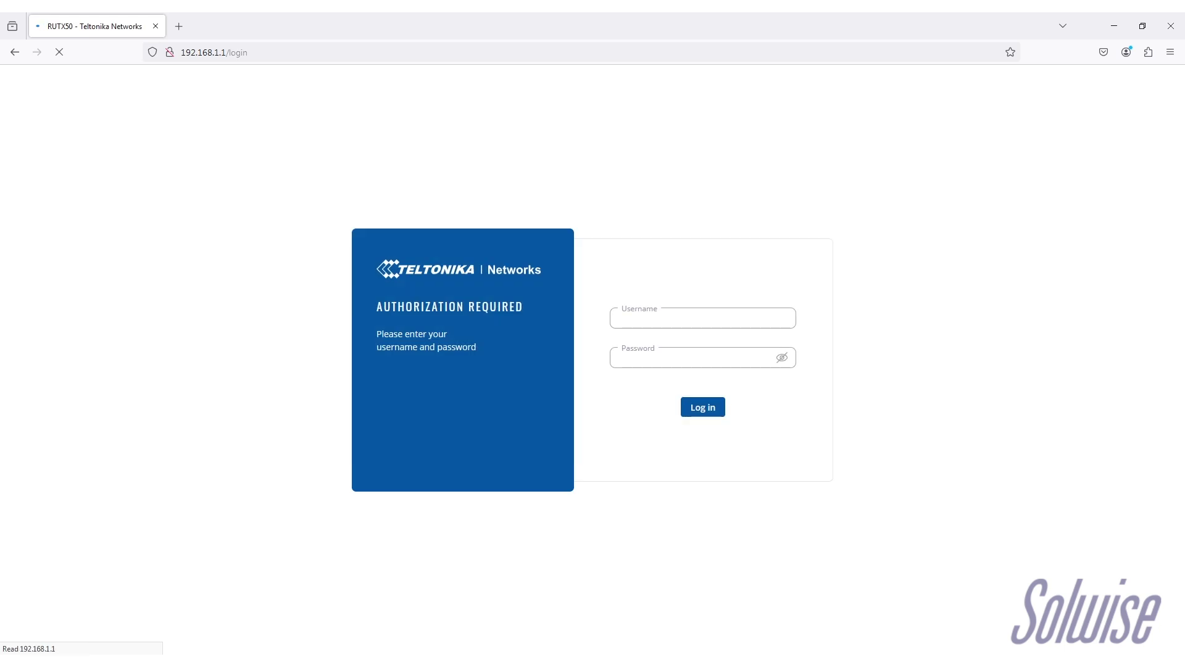
# - Log in to RutOS as admin with the account password
pyautogui.click(645, 317)
pyautogui.write('admi')
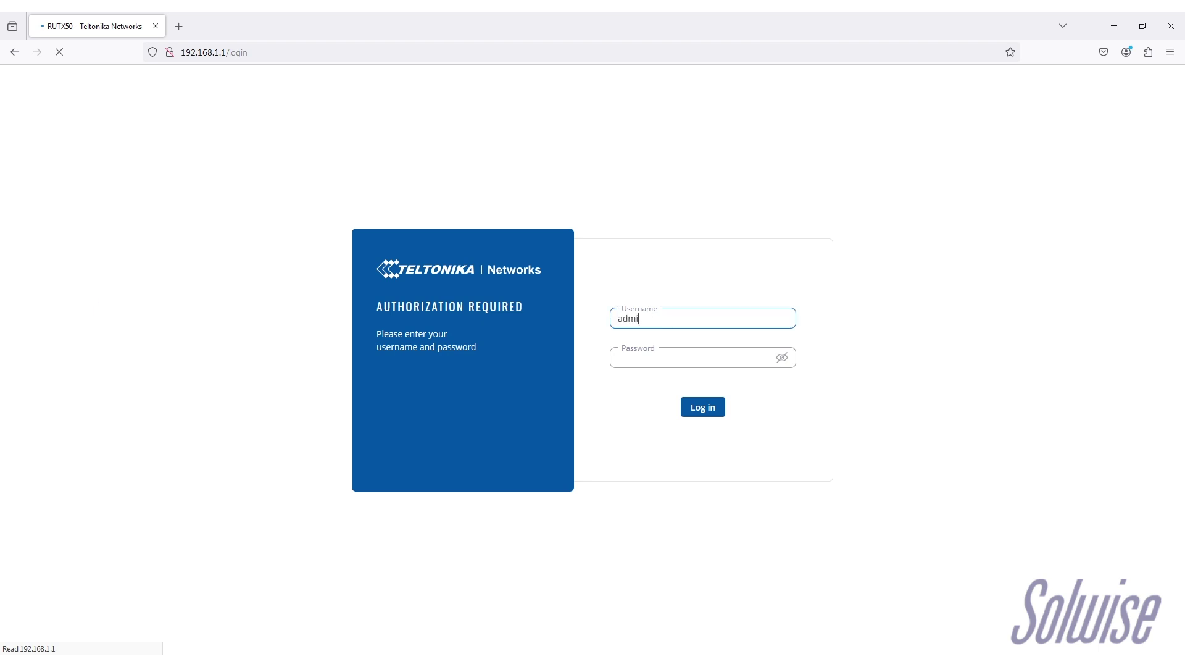
pyautogui.write('n')
pyautogui.press('Tab')
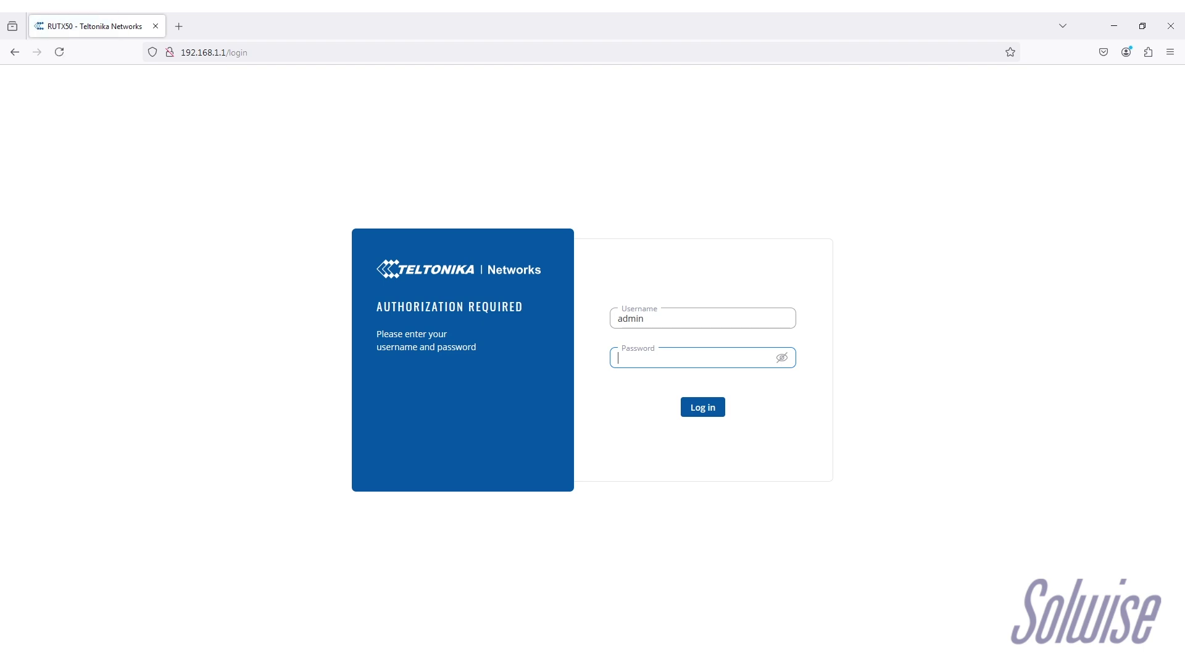
pyautogui.write('********')
pyautogui.press('Return')
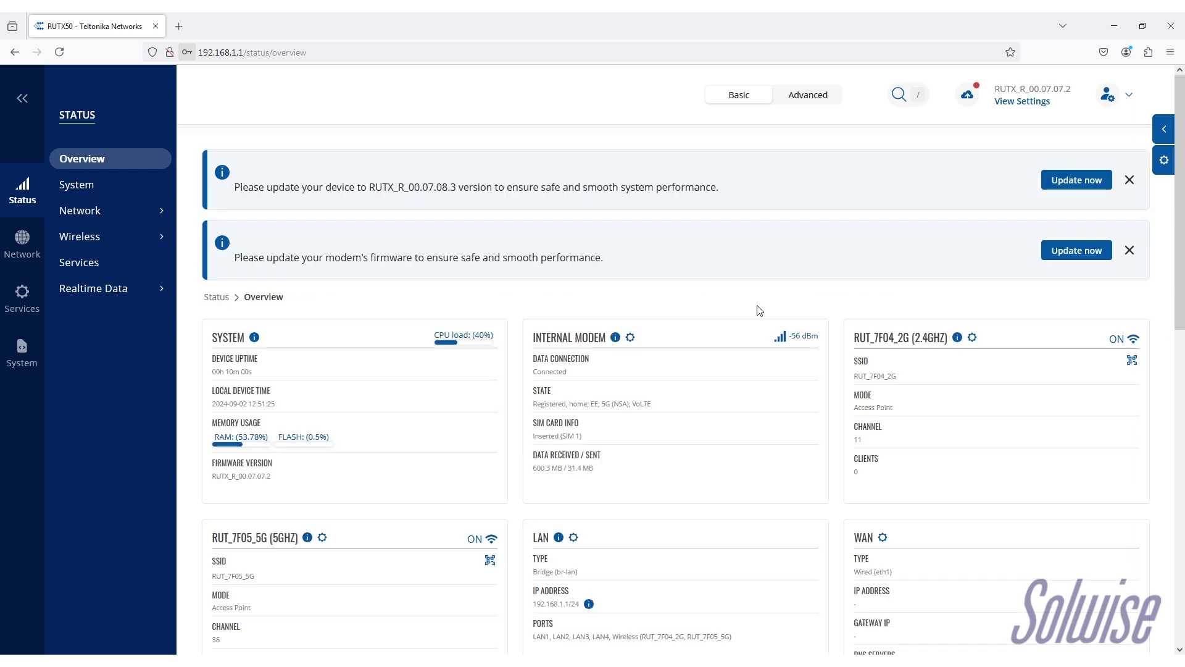
pyautogui.click(1130, 180)
pyautogui.click(1130, 180)
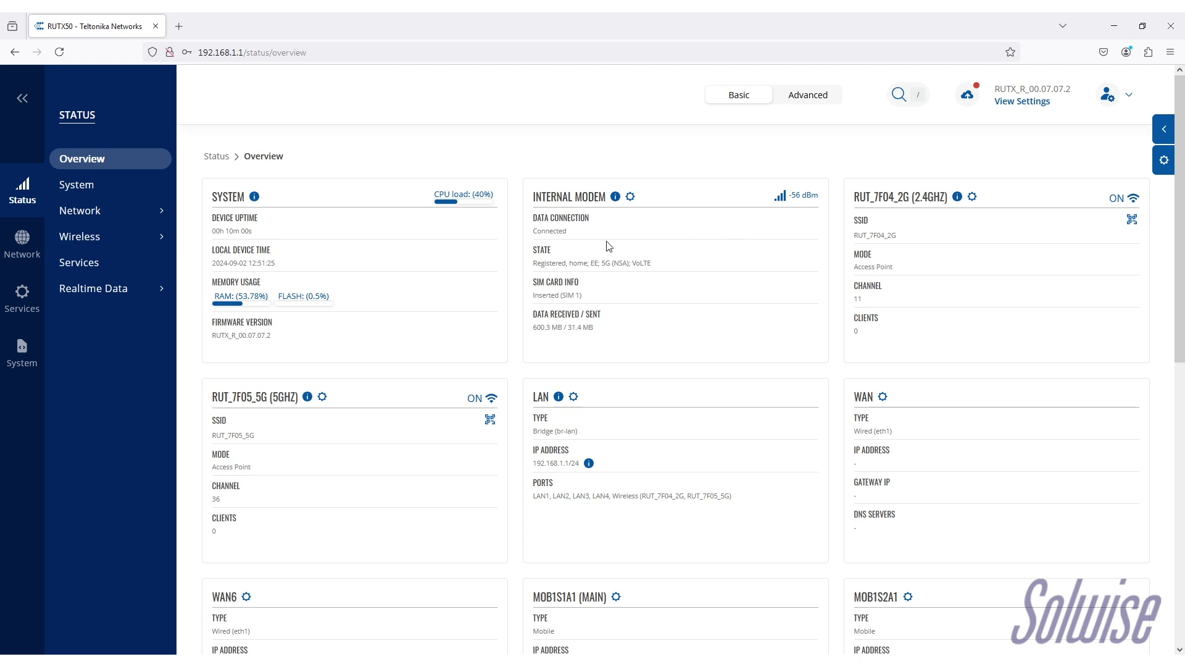
pyautogui.scroll(-2, 629, 288)
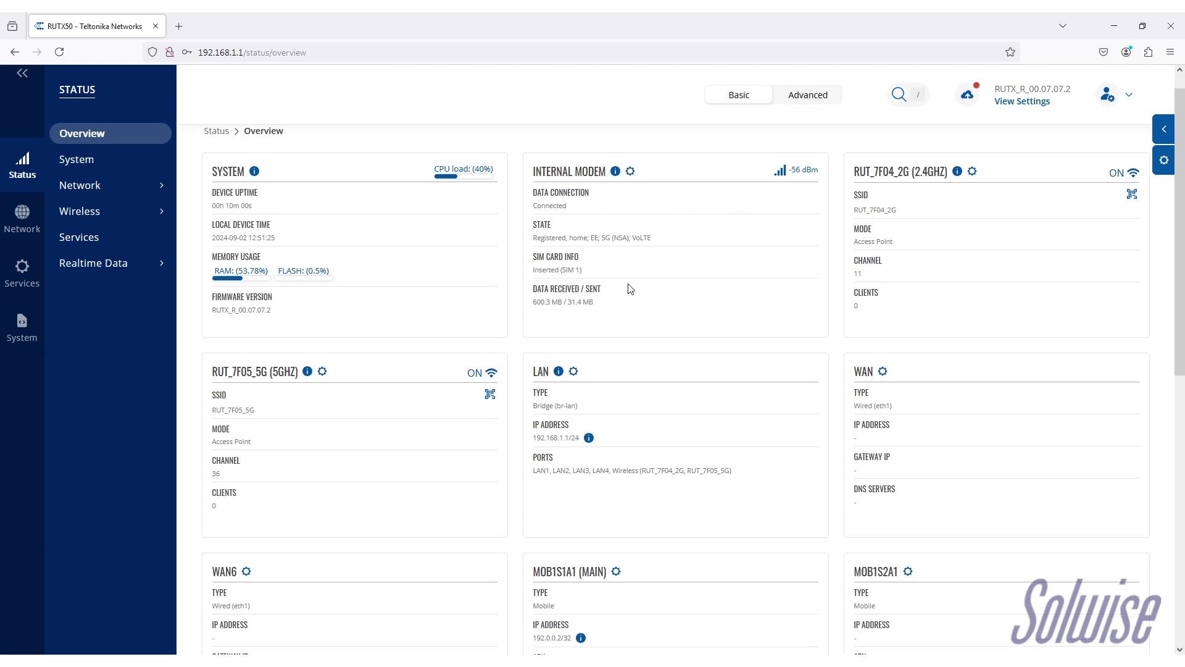
pyautogui.scroll(-2, 629, 287)
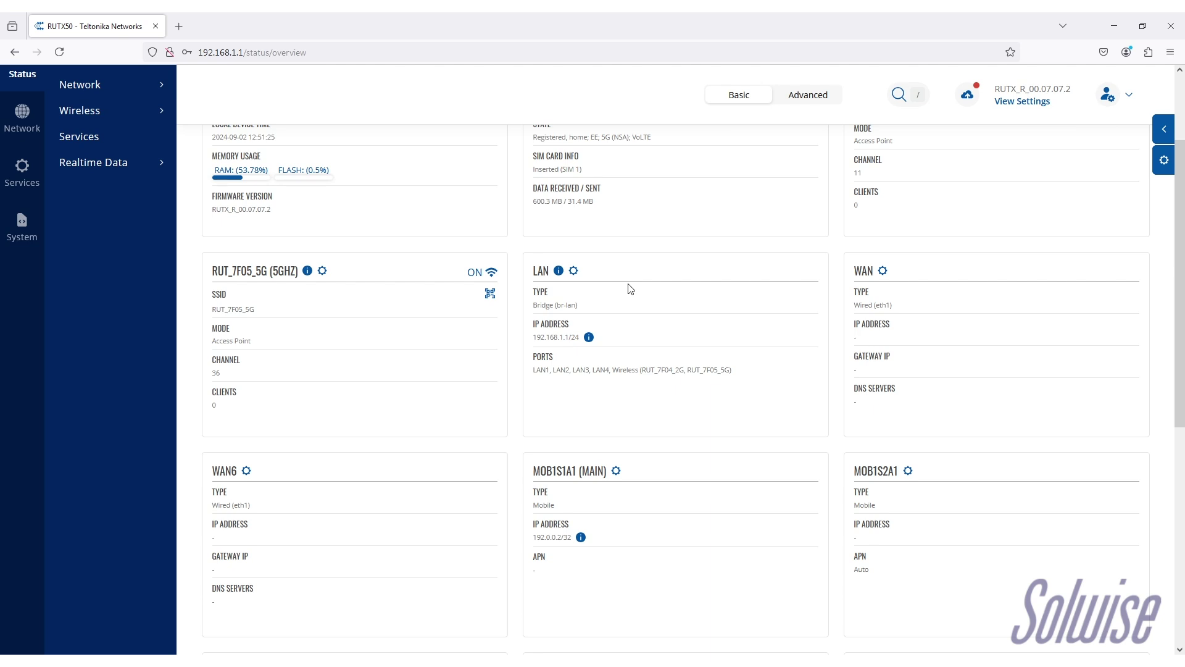
pyautogui.scroll(4, 630, 288)
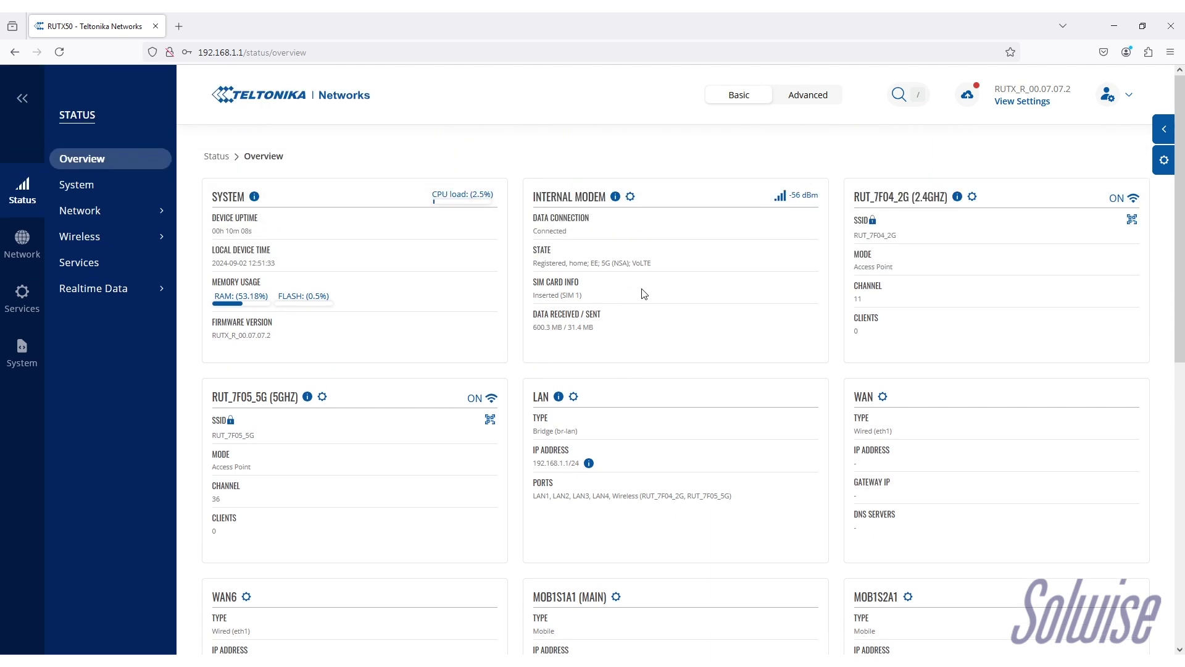
pyautogui.scroll(-4, 643, 294)
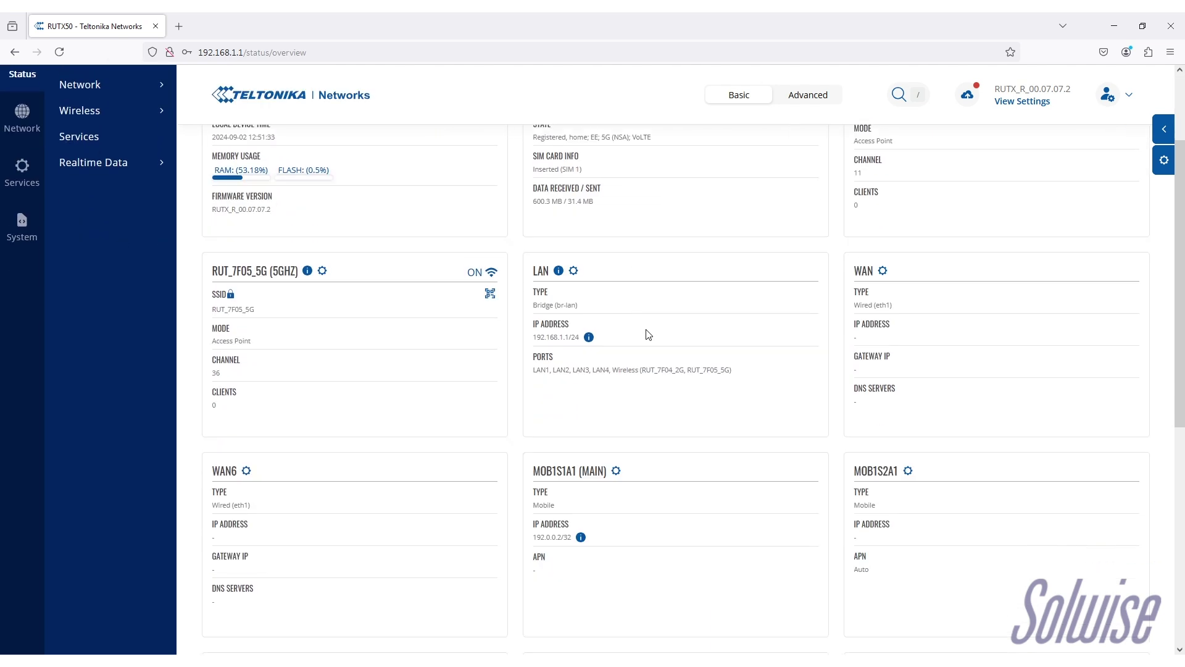
pyautogui.moveTo(589, 336)
pyautogui.moveTo(571, 539)
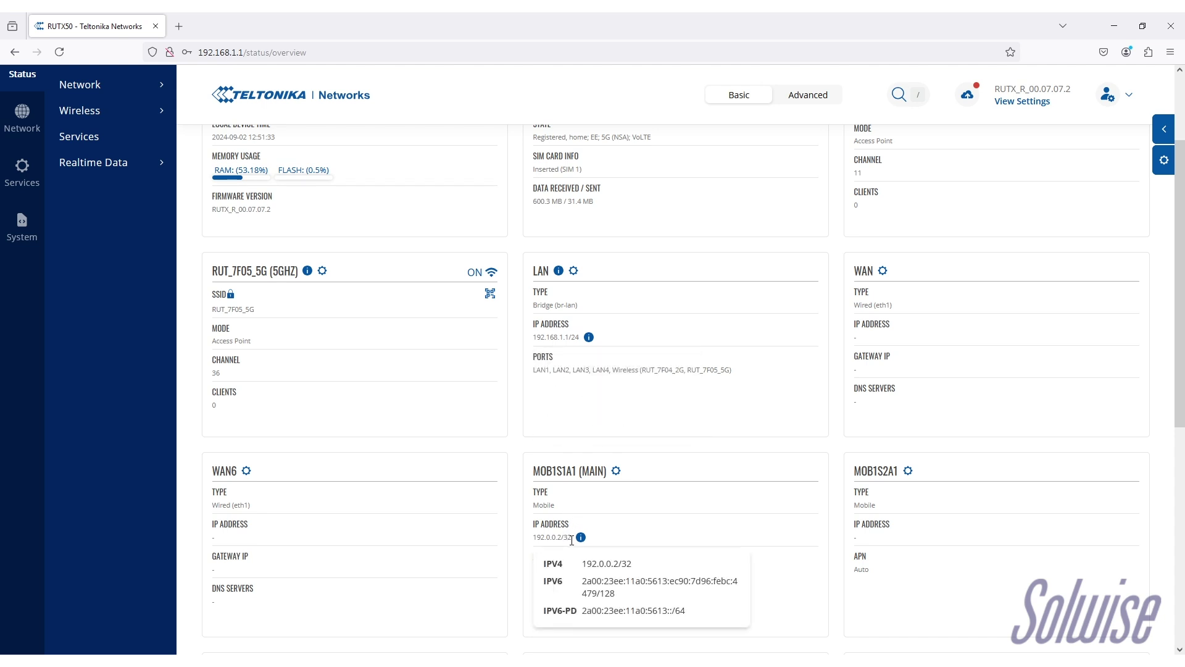
pyautogui.scroll(4, 616, 471)
pyautogui.moveTo(589, 464)
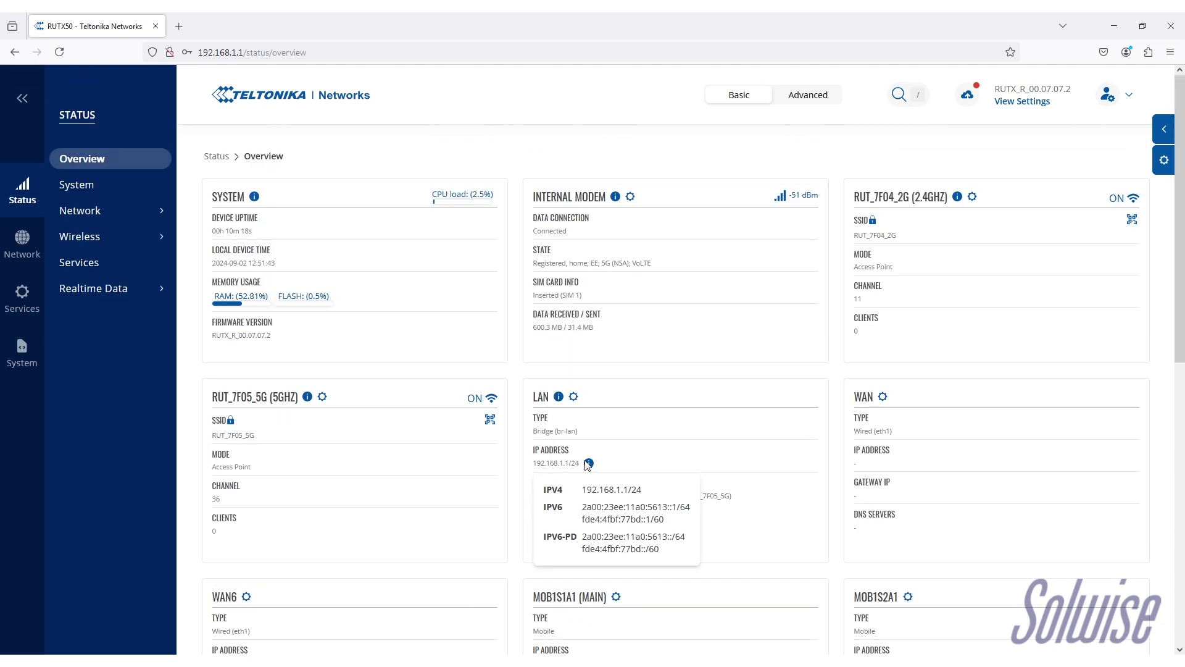
pyautogui.scroll(-1, 636, 426)
pyautogui.scroll(1, 556, 401)
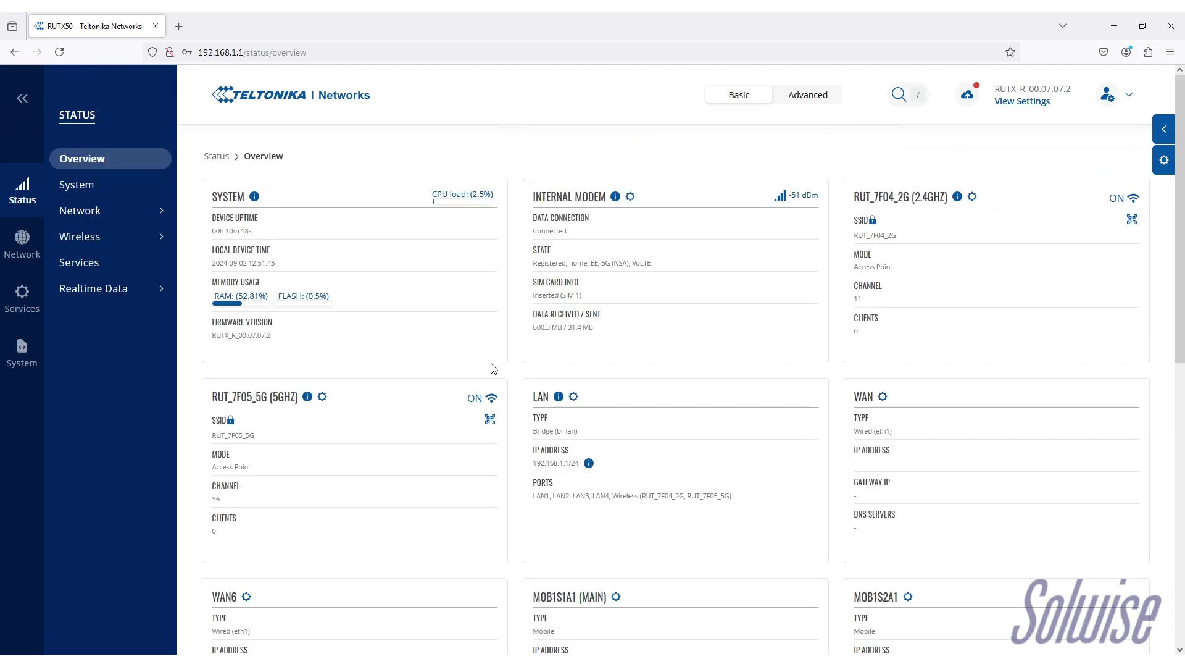
pyautogui.scroll(-1, 469, 312)
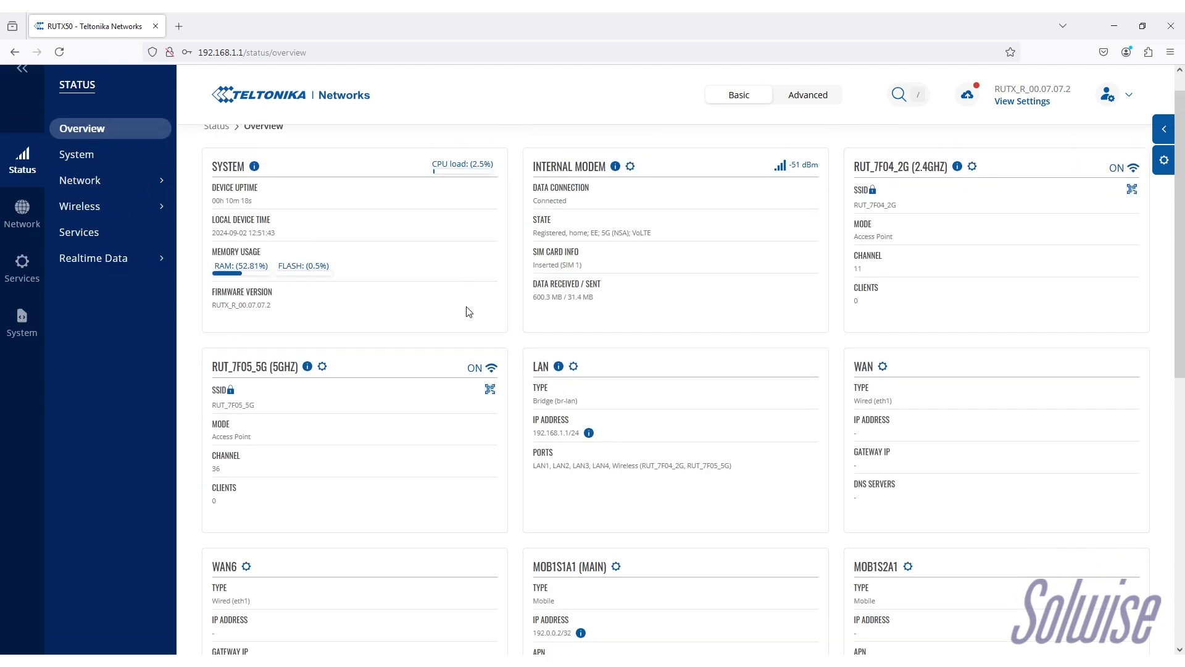
pyautogui.scroll(-3, 469, 312)
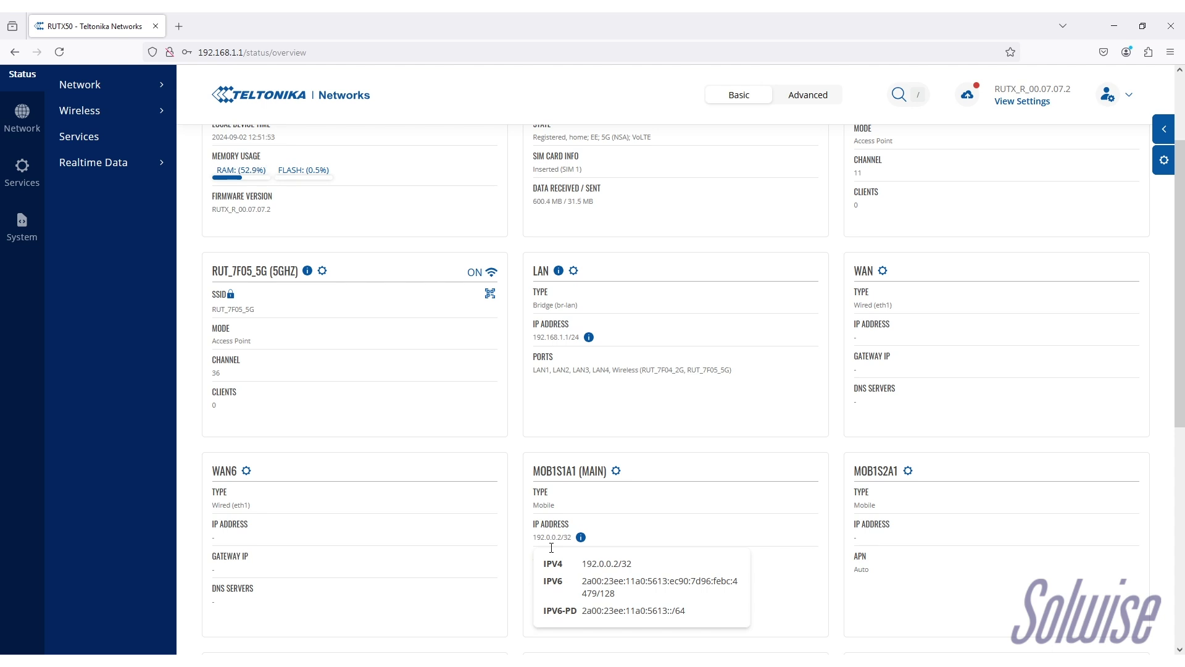
pyautogui.scroll(4, 551, 537)
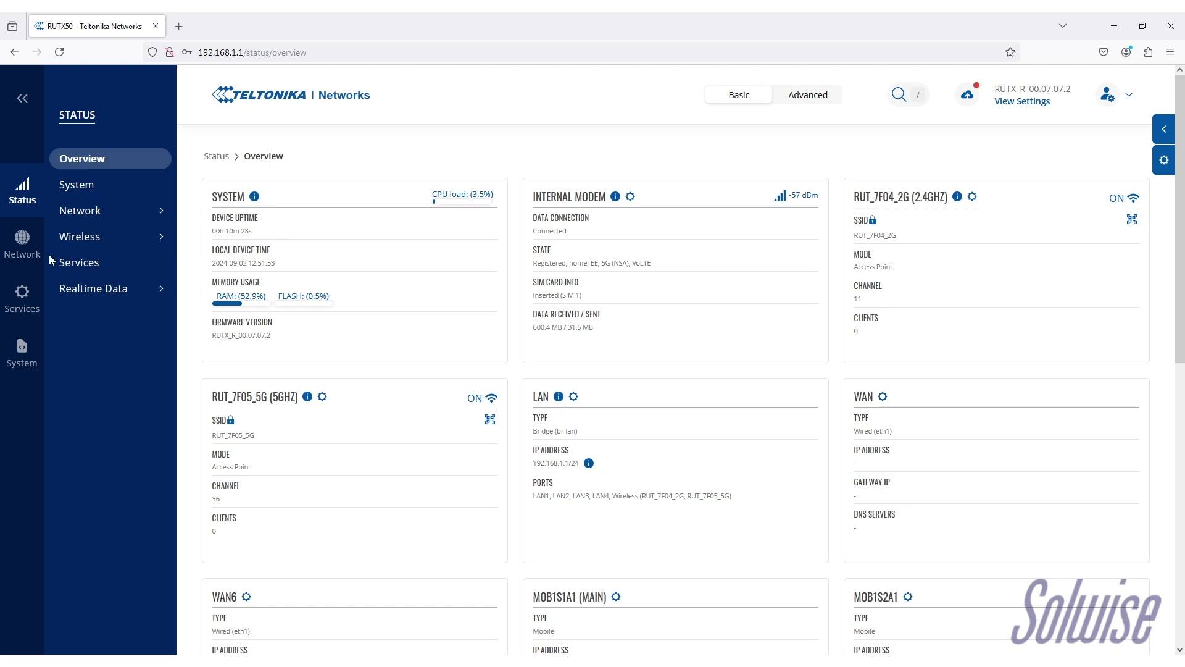
pyautogui.scroll(-2, 370, 346)
pyautogui.scroll(2, 450, 327)
pyautogui.scroll(-4, 518, 321)
pyautogui.moveTo(549, 420)
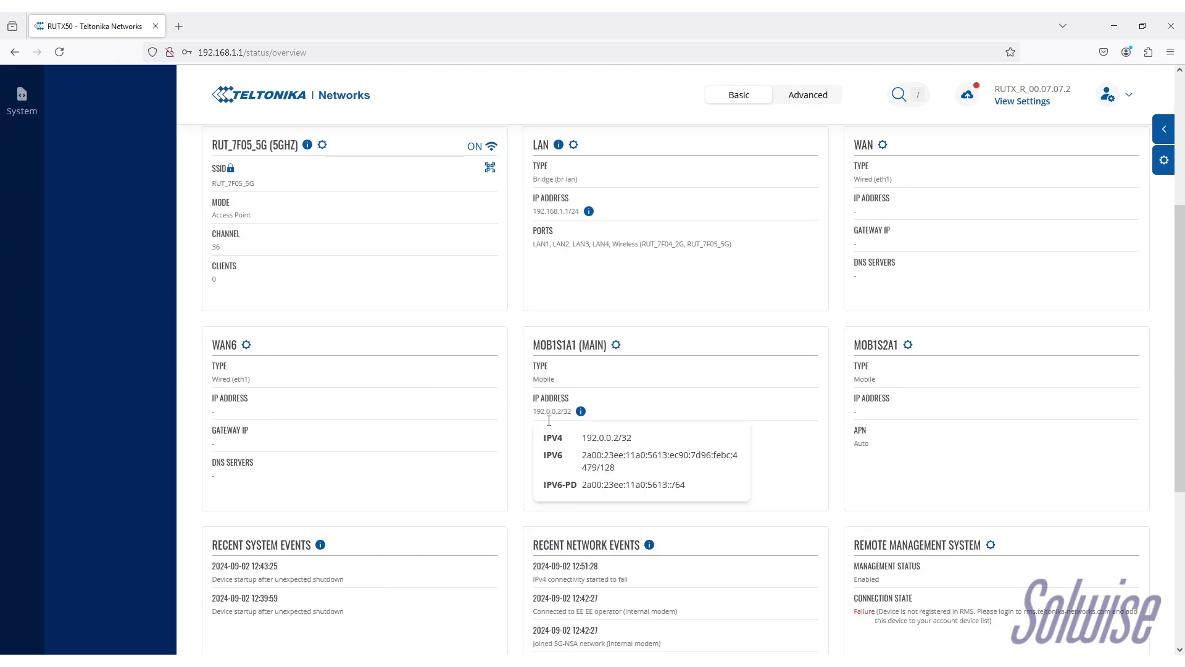
# - Open mob1s1a1 settings, leave Auto APN off, and expand the APN list
pyautogui.click(615, 345)
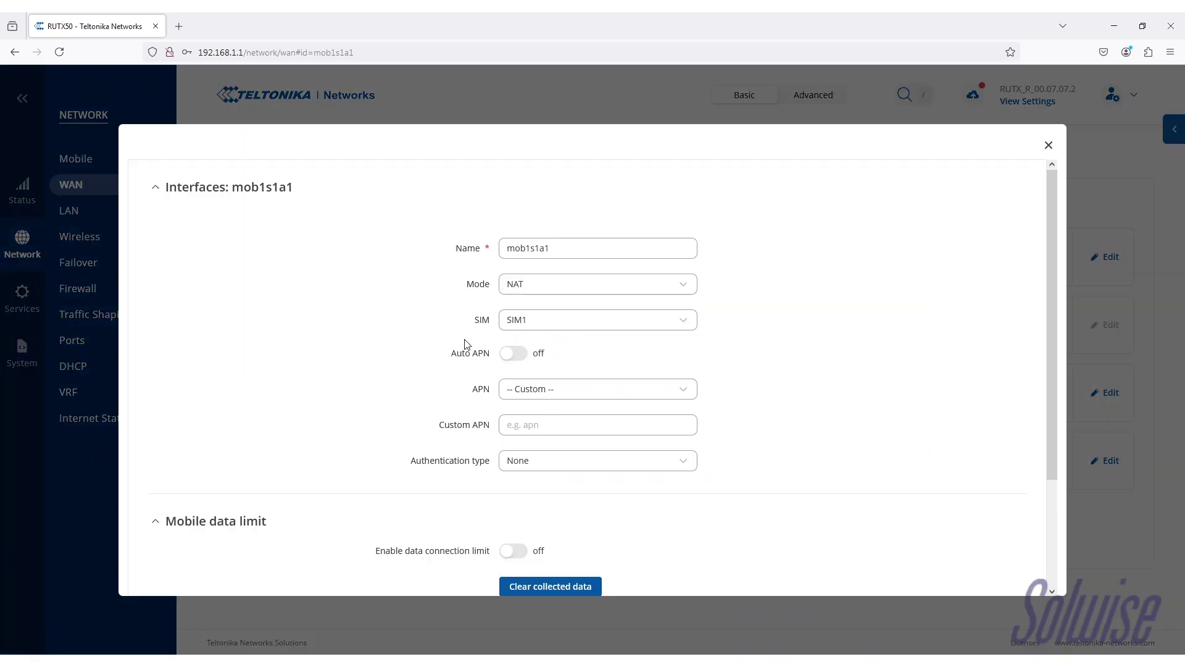
pyautogui.click(508, 355)
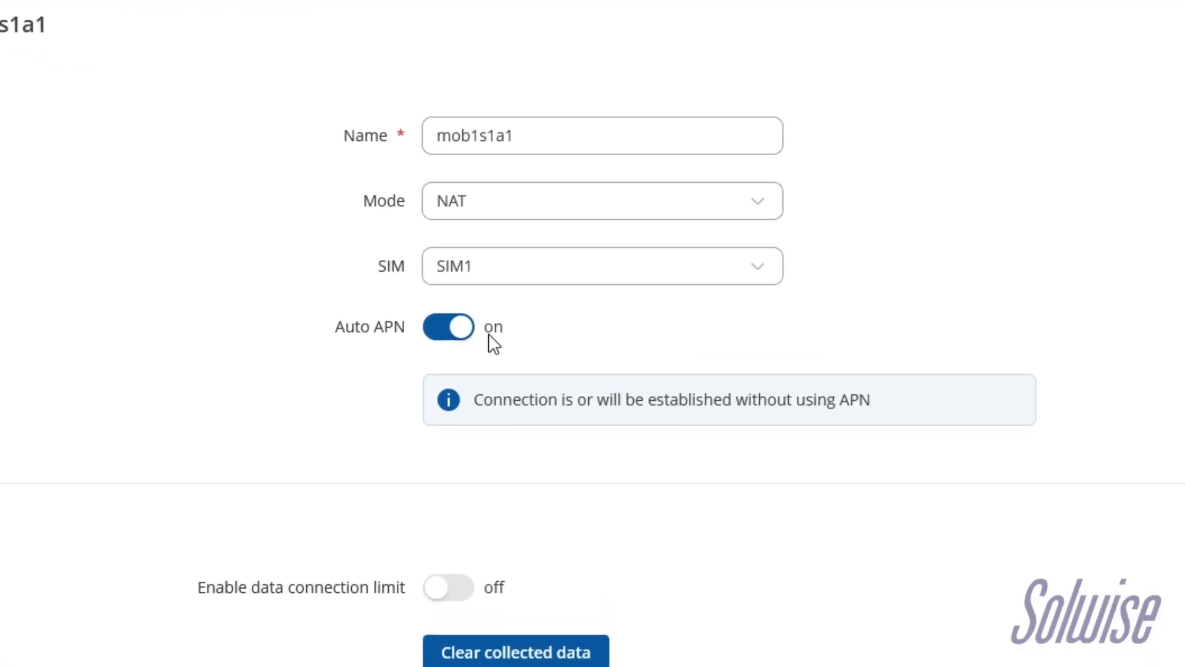
pyautogui.click(457, 334)
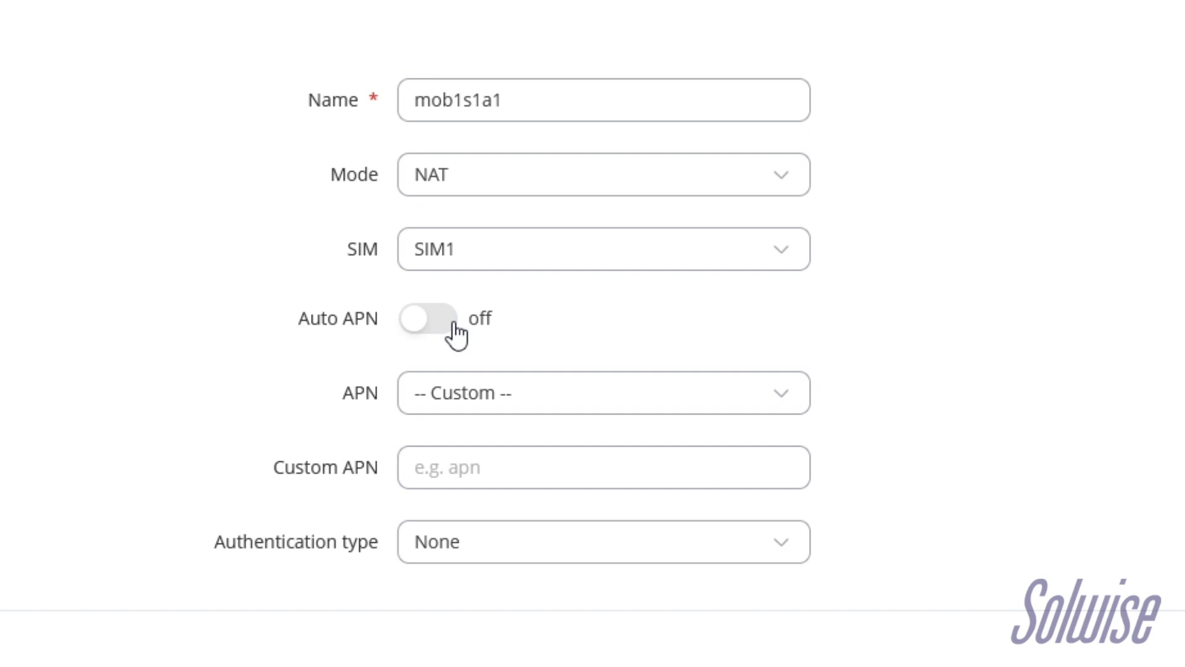
pyautogui.click(518, 395)
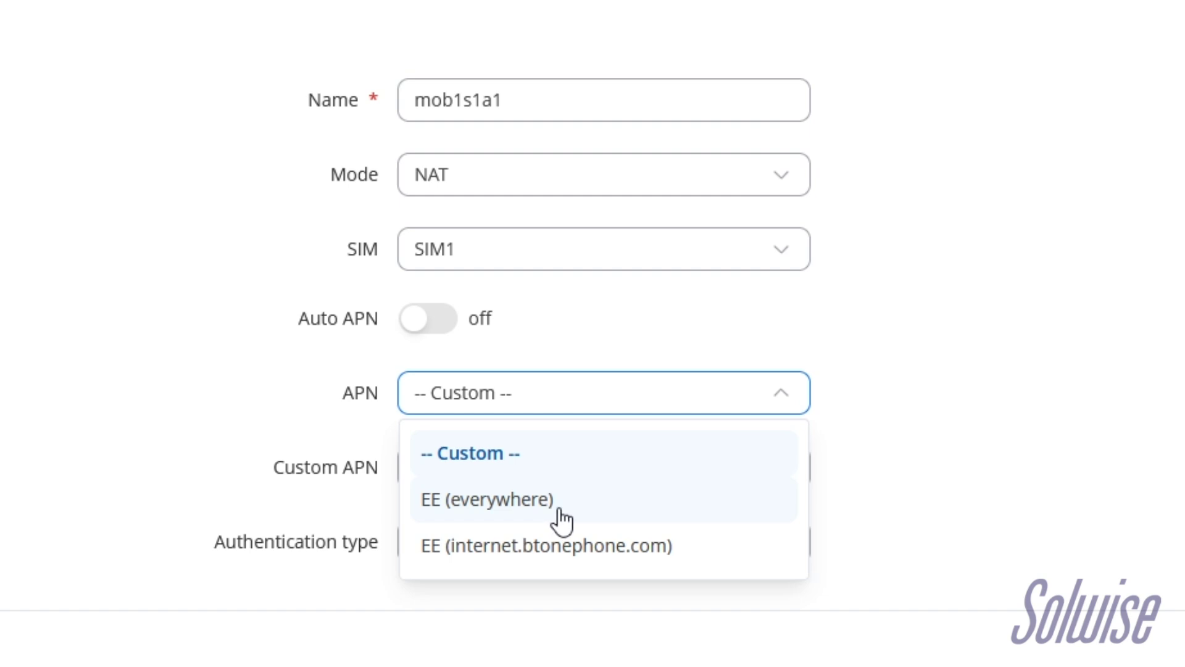
# - Set the APN to -- Custom -- with 'everywhere' as the Custom APN
pyautogui.click(524, 502)
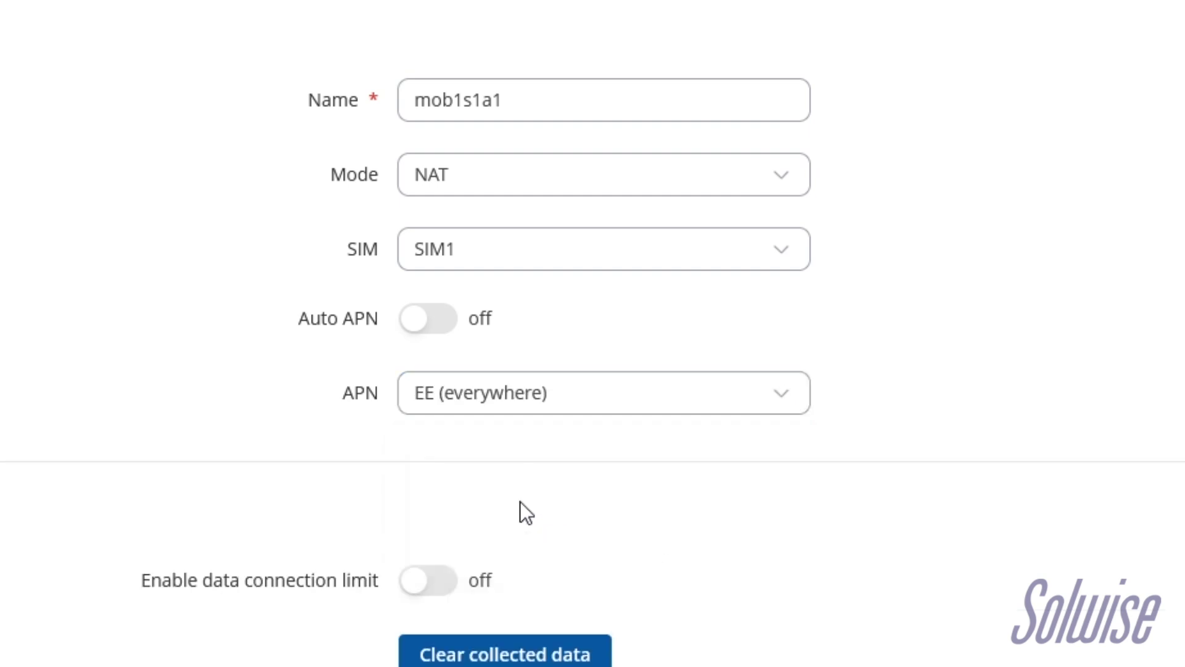
pyautogui.click(582, 407)
pyautogui.click(513, 457)
pyautogui.click(518, 464)
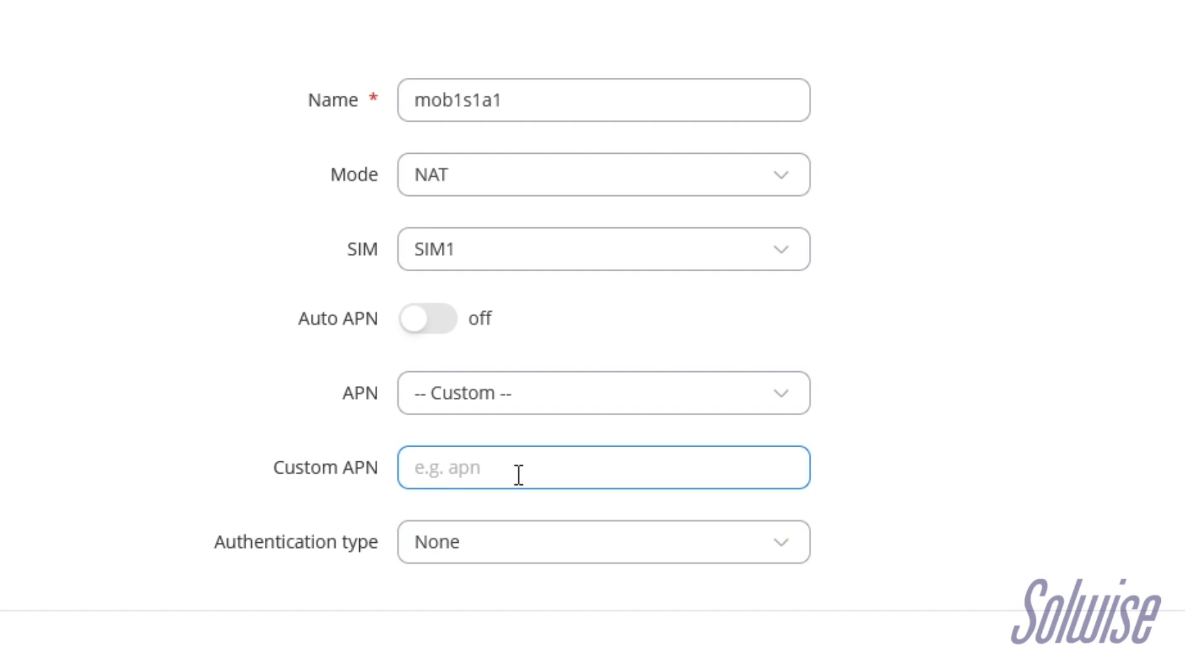
pyautogui.write('everywhere')
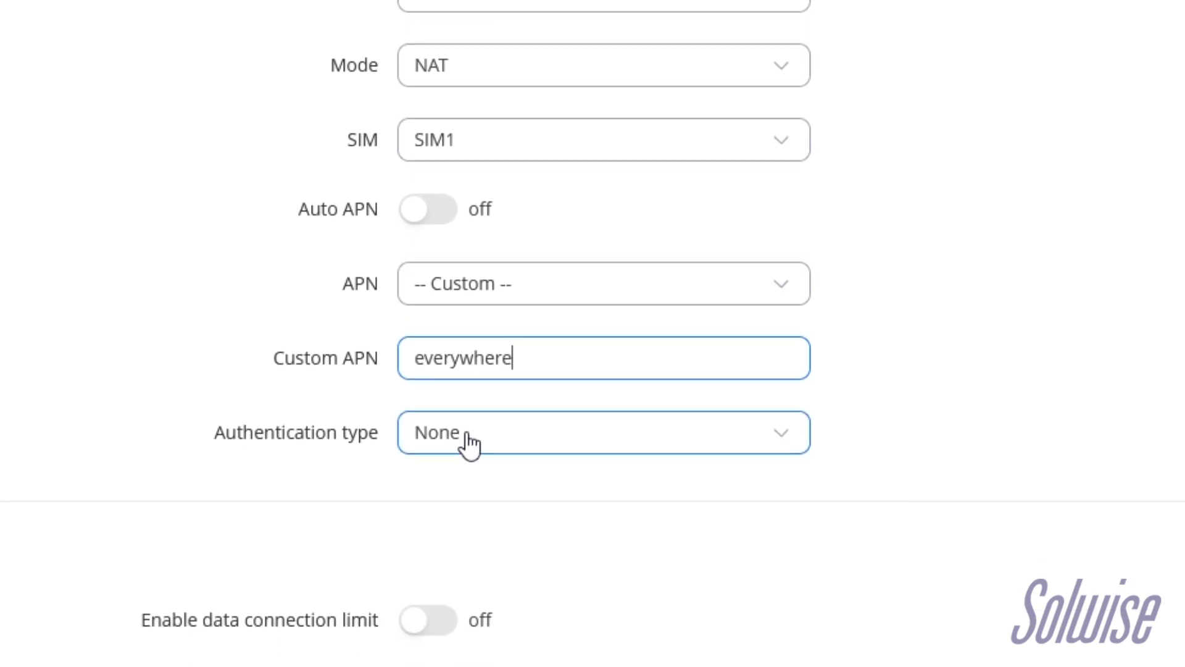
# - Leave Authentication type at None and Save & Apply the mob1s1a1 settings
pyautogui.click(469, 441)
pyautogui.click(444, 549)
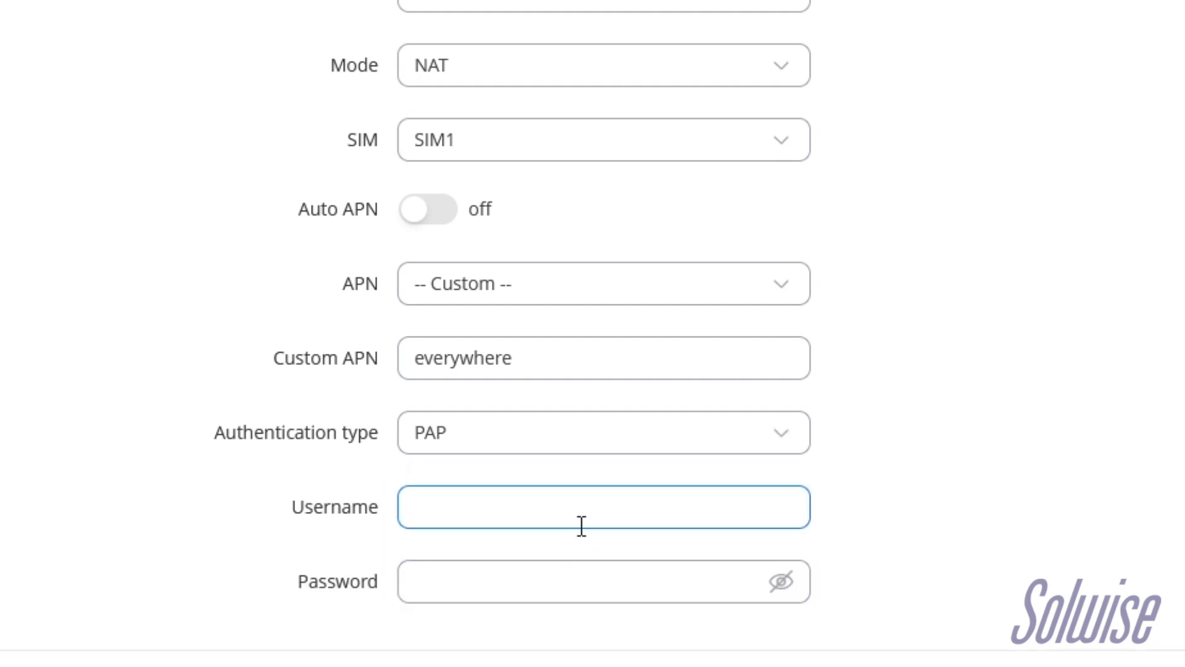
pyautogui.click(514, 439)
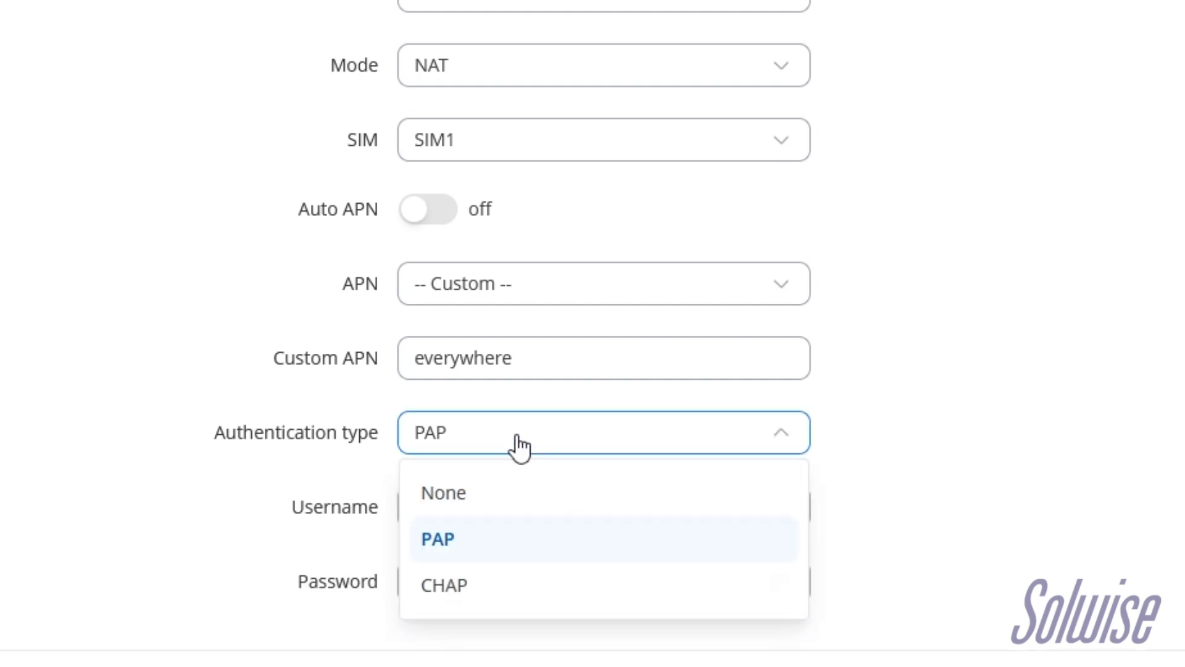
pyautogui.click(492, 494)
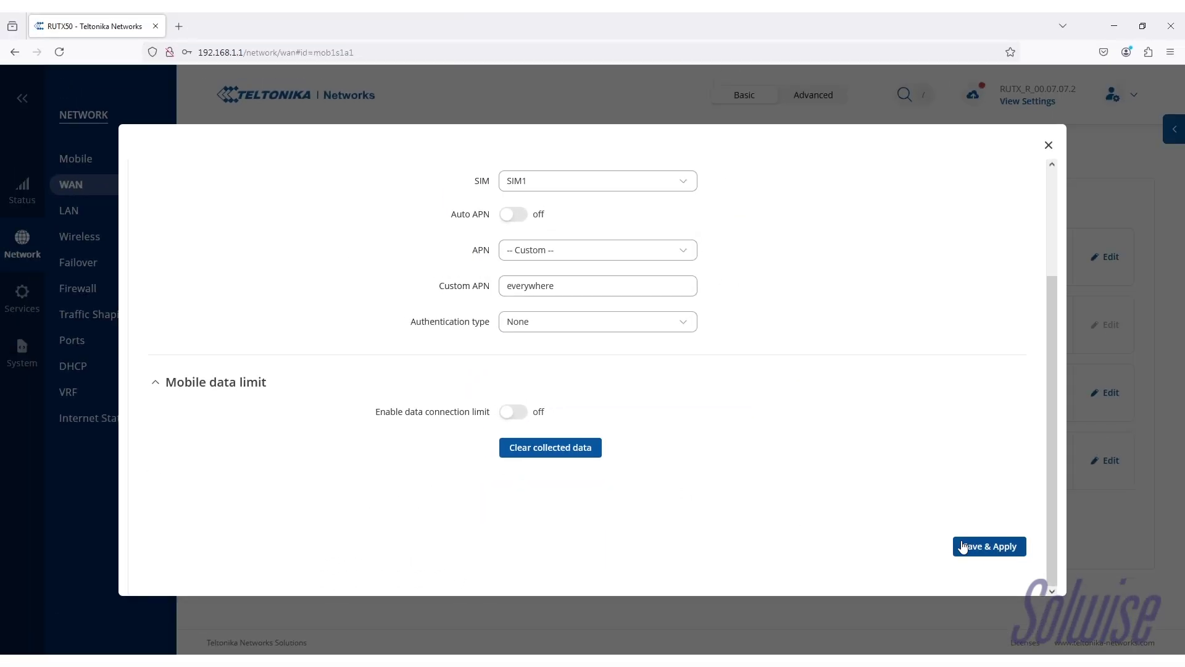
pyautogui.click(1012, 554)
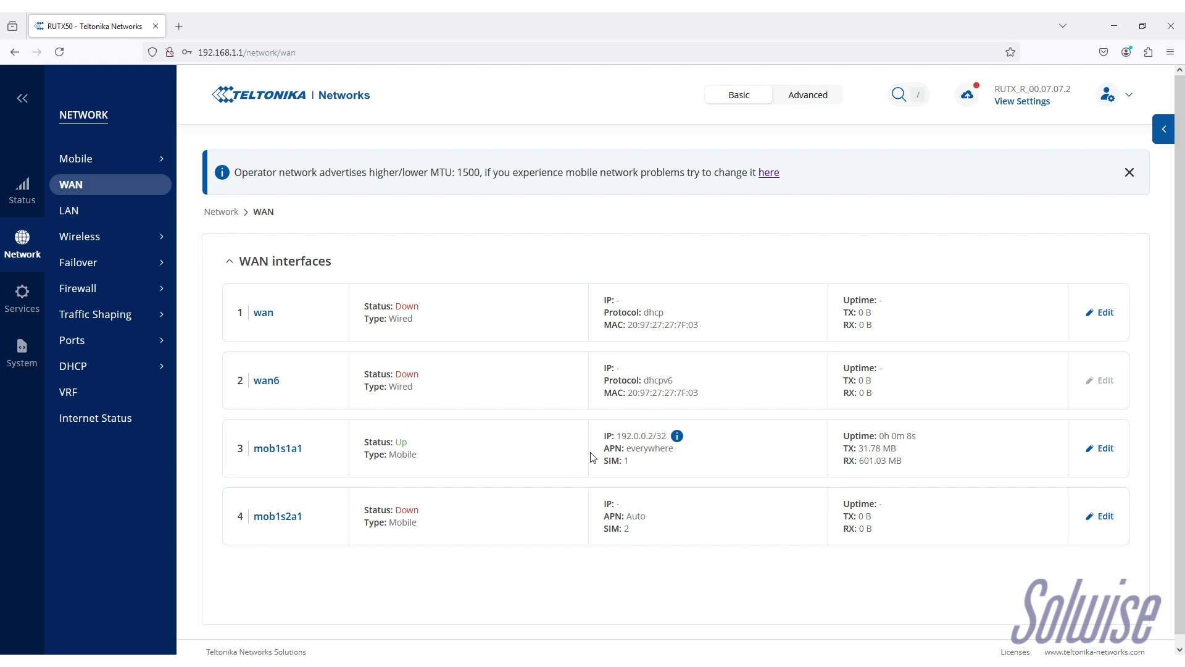
# - Check on Status Overview that the MOB1S1A1 card shows APN everywhere
pyautogui.moveTo(648, 447)
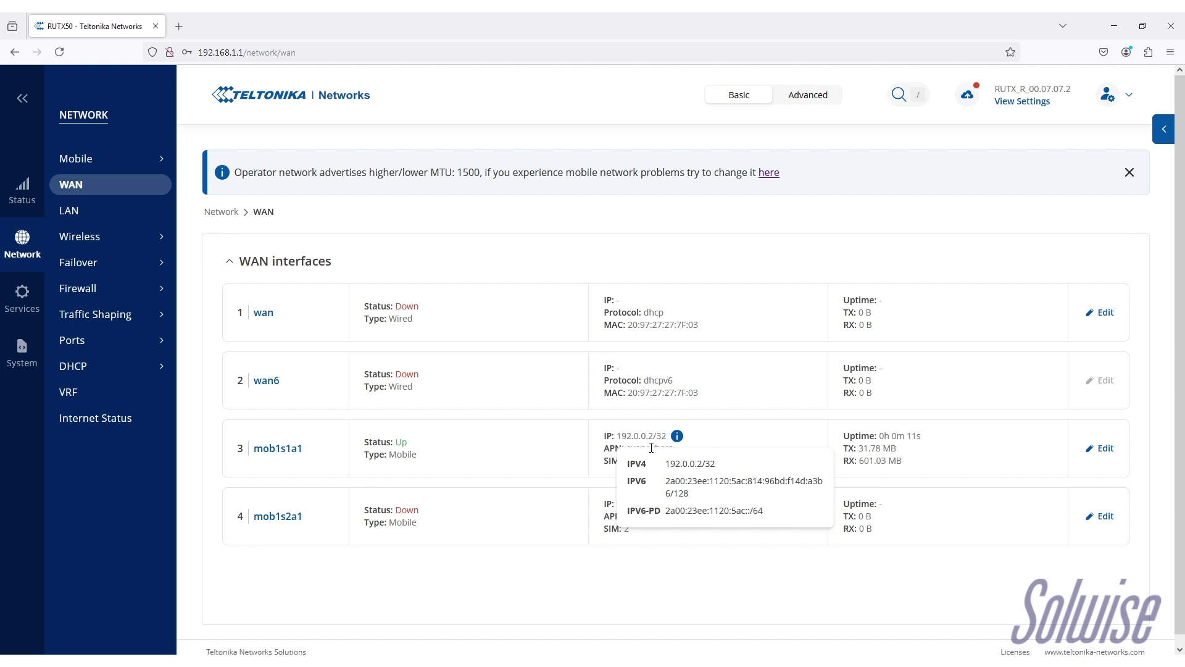
pyautogui.moveTo(22, 186)
pyautogui.click(82, 162)
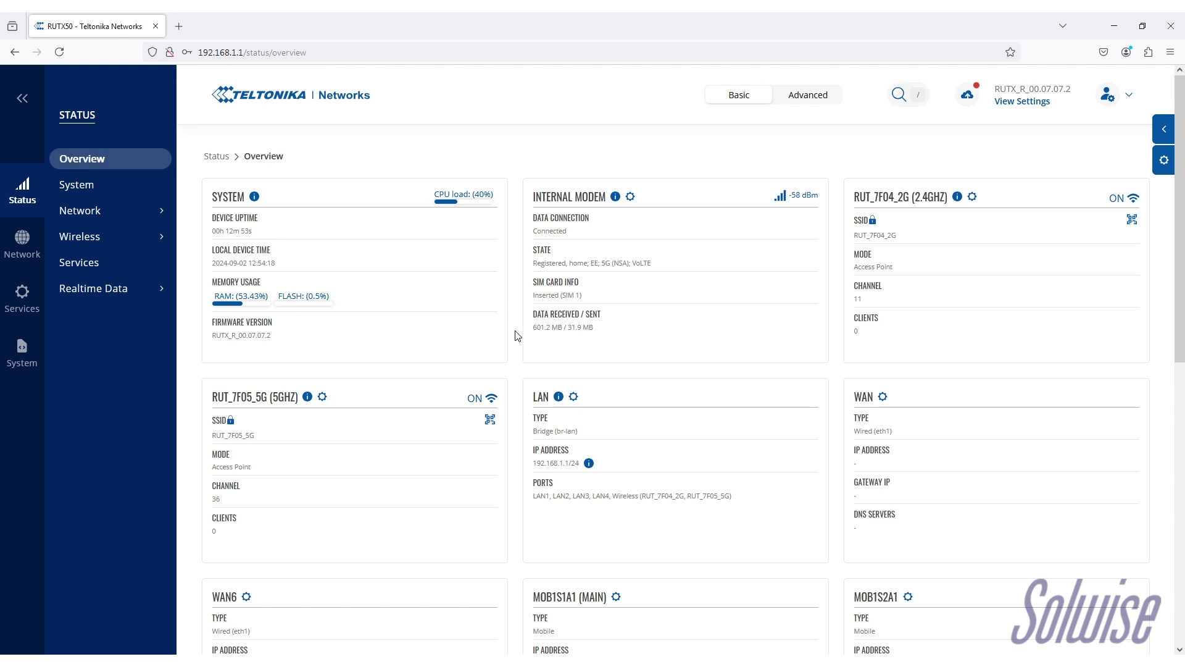
pyautogui.scroll(-2, 513, 335)
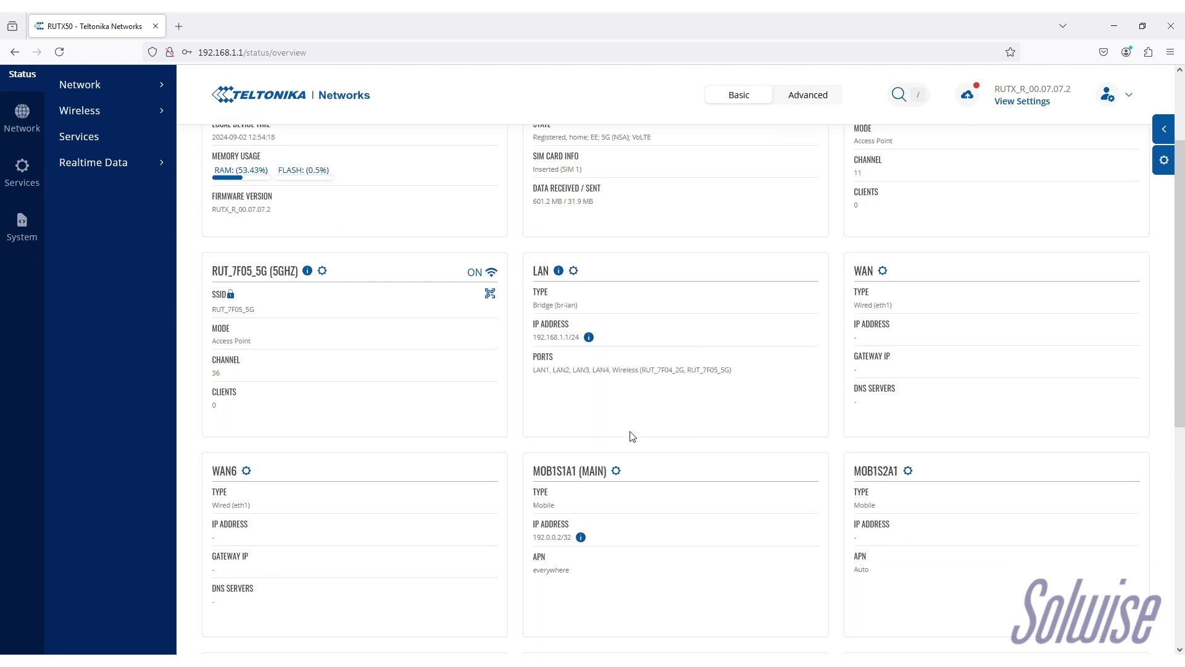
pyautogui.scroll(2, 577, 464)
pyautogui.moveTo(567, 463)
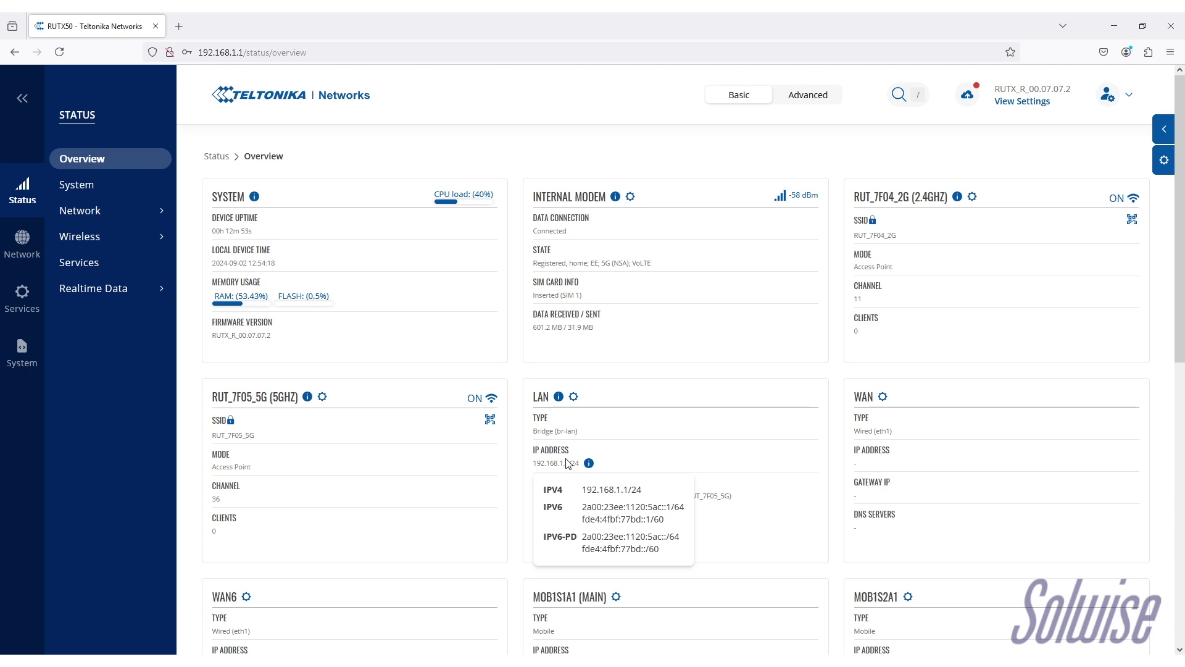